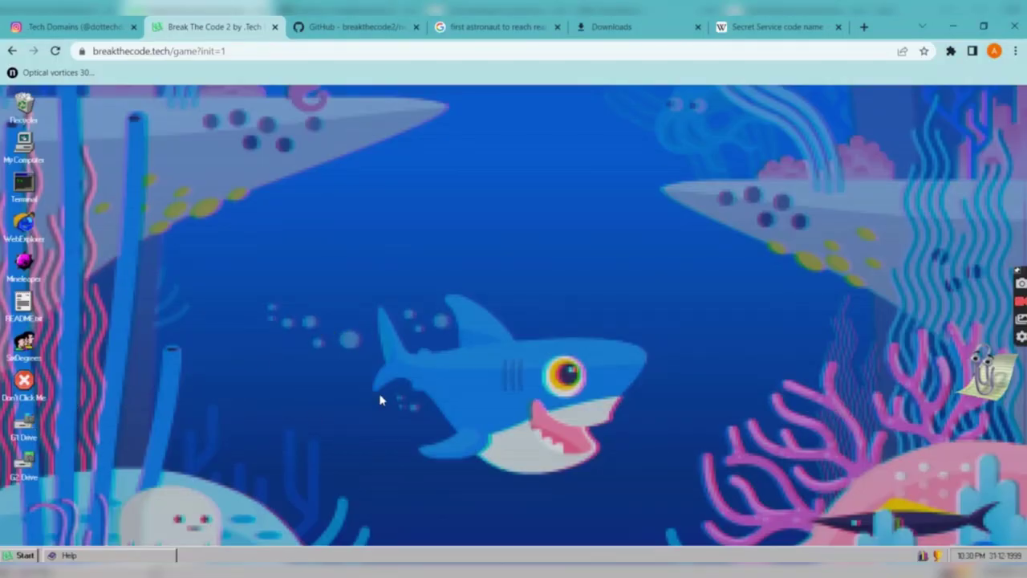
# Open the 4. Revamp player from the G1 Drive, close the drive window, and nudge the player left.
pyautogui.doubleClick(25, 423)
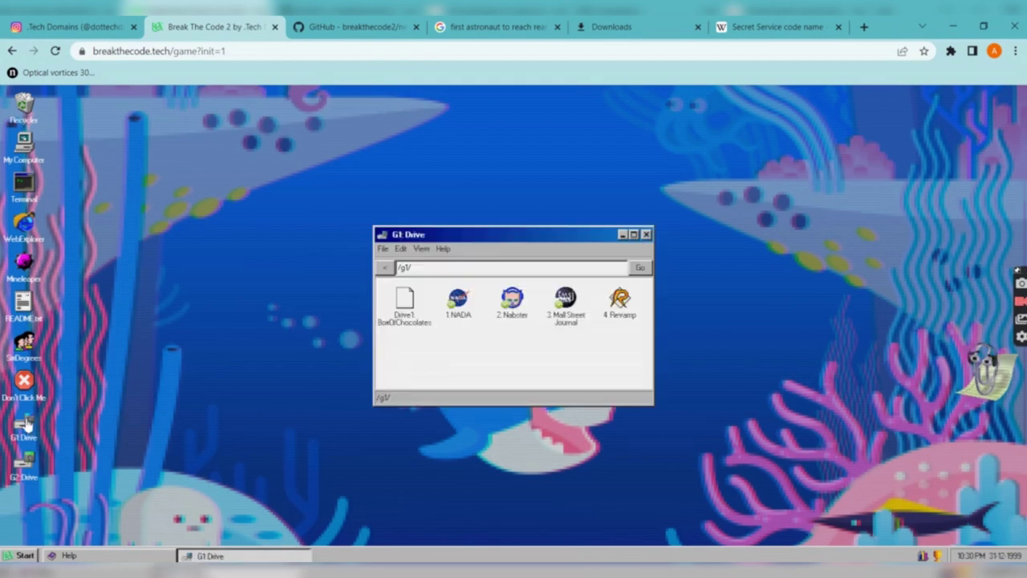
pyautogui.doubleClick(624, 309)
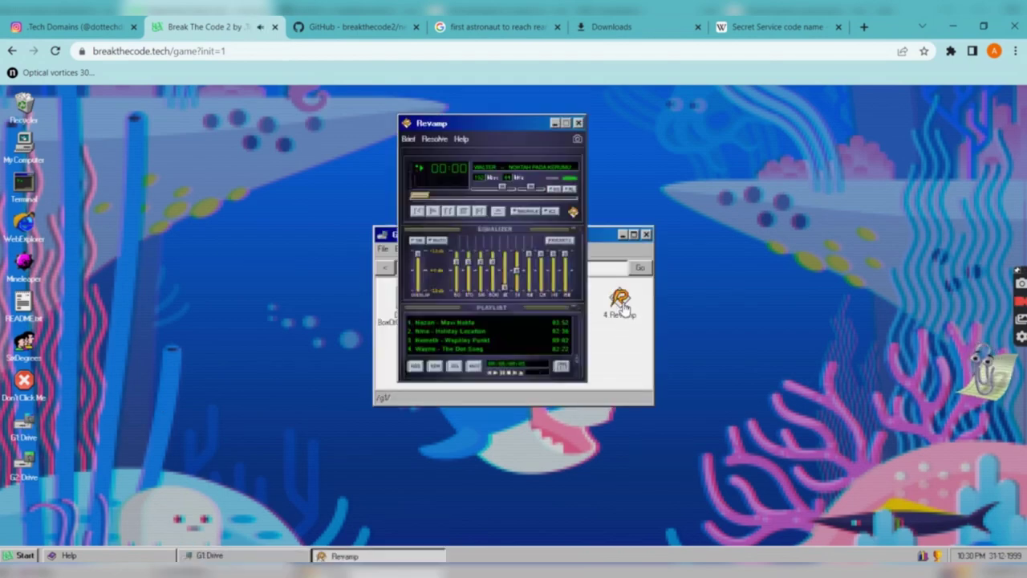
pyautogui.click(647, 233)
pyautogui.moveTo(517, 130); pyautogui.dragTo(486, 140)
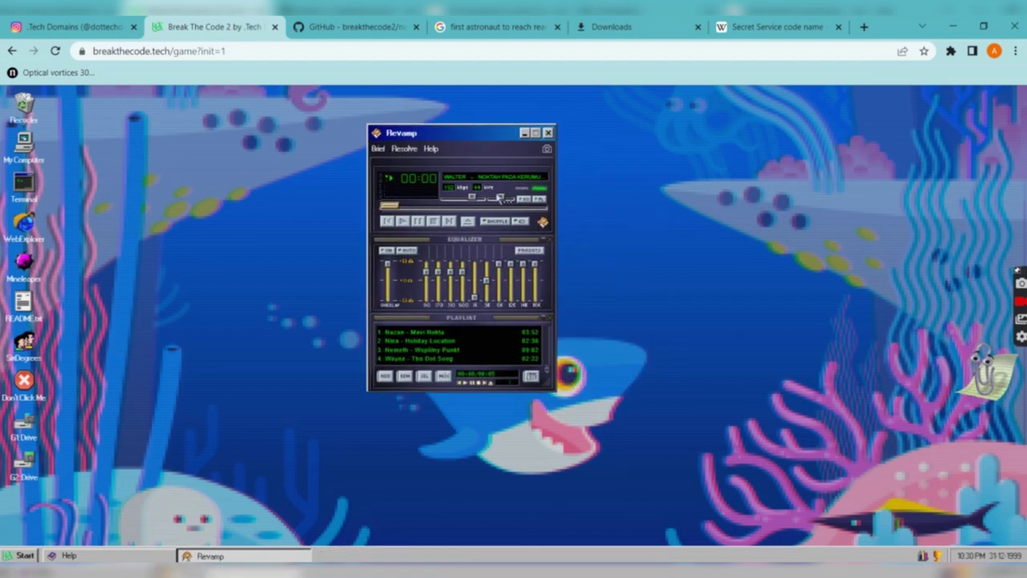
pyautogui.click(431, 148)
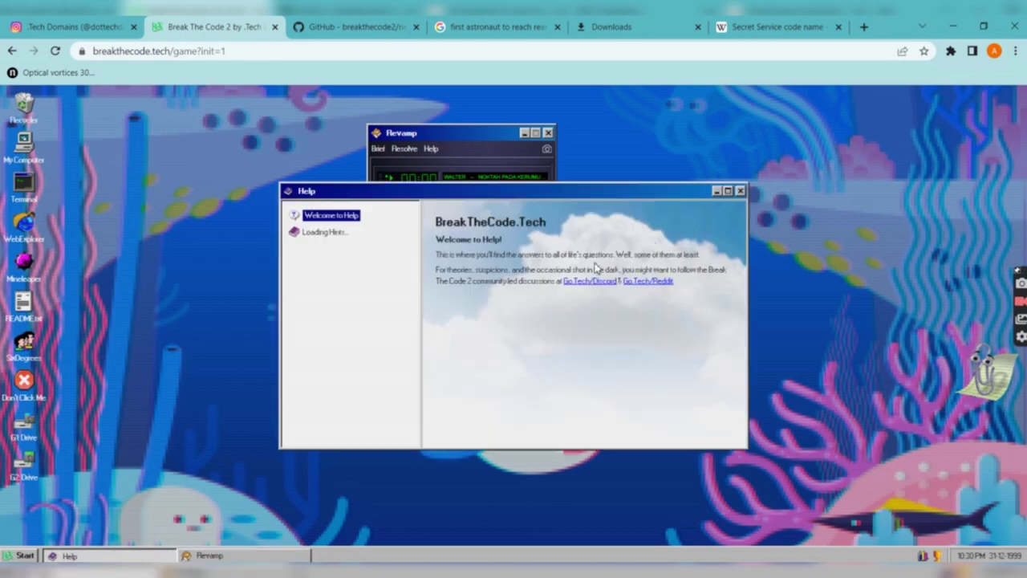
pyautogui.click(321, 232)
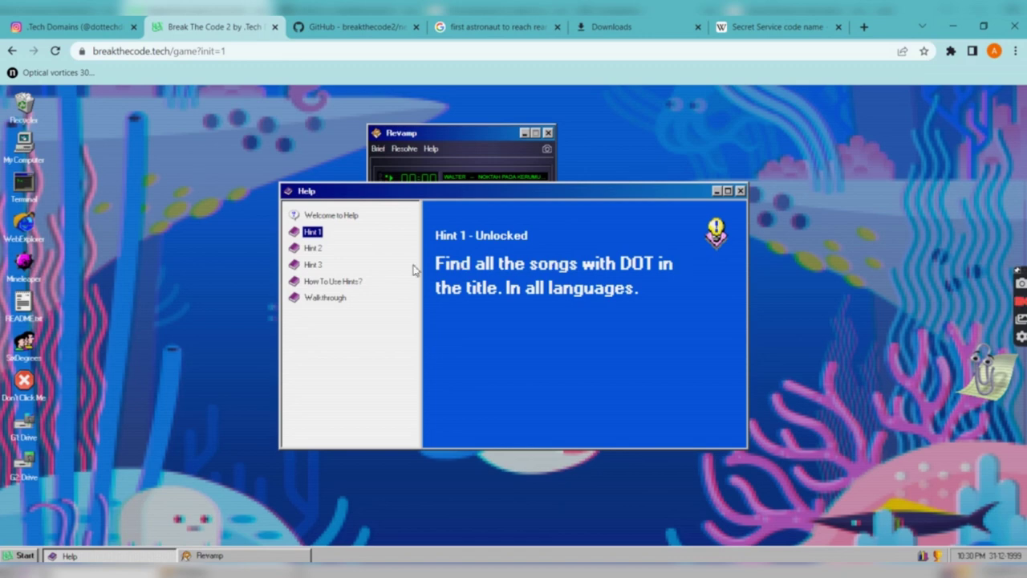
pyautogui.click(313, 248)
pyautogui.click(313, 248)
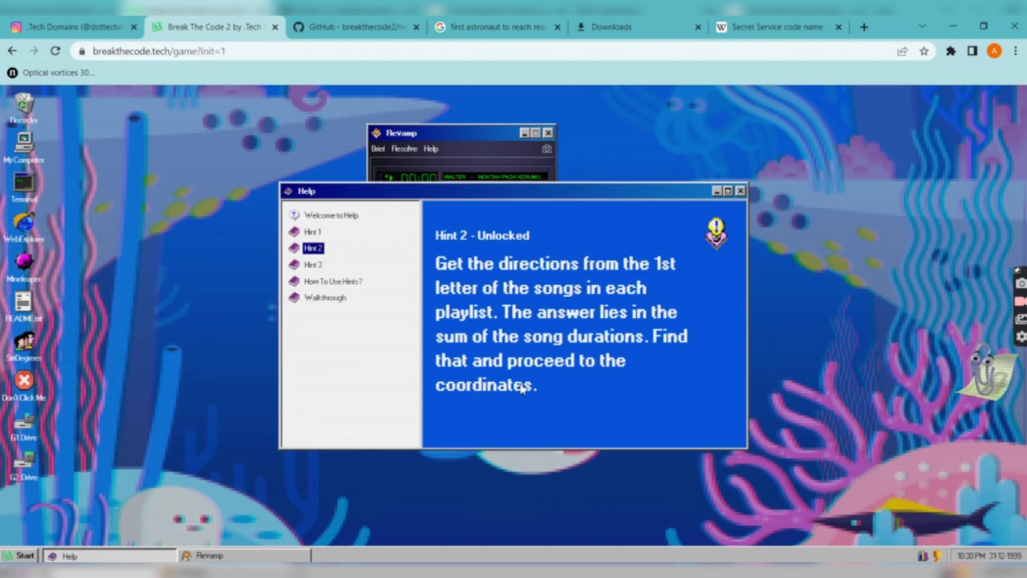
pyautogui.click(740, 191)
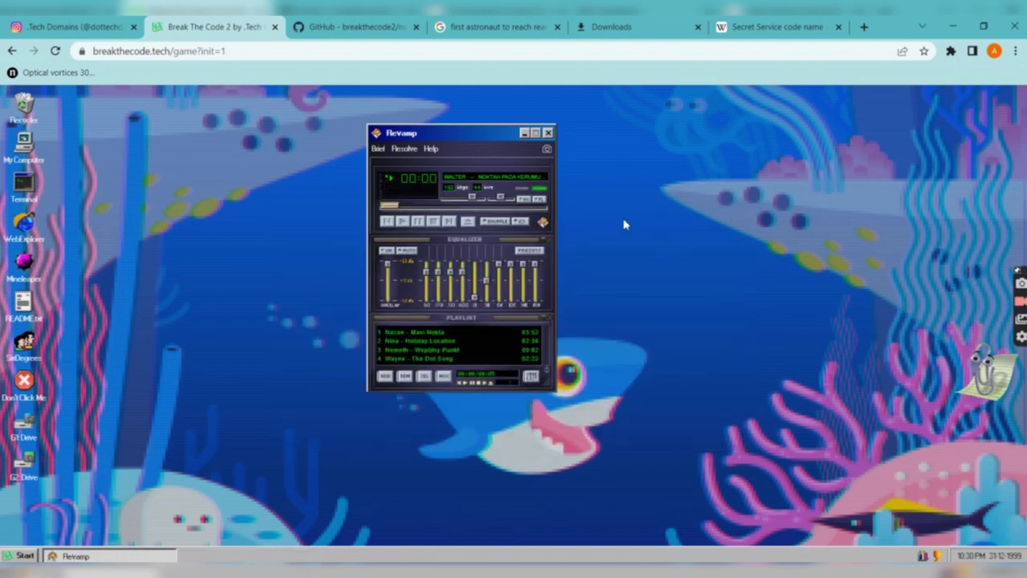
# Search Google for 'how to find coordinates in map format' and scroll through the results.
pyautogui.click(782, 27)
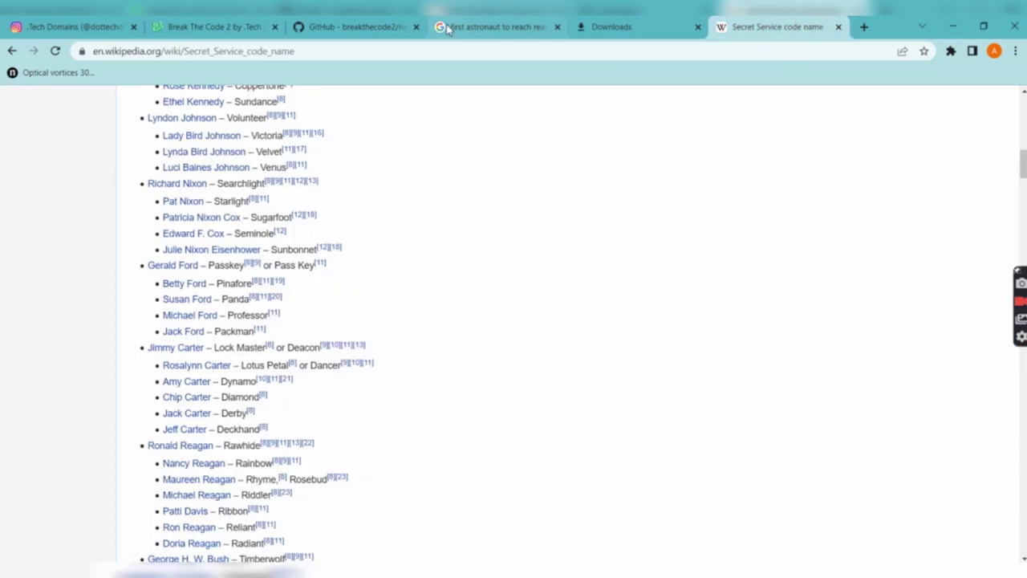
pyautogui.click(444, 51)
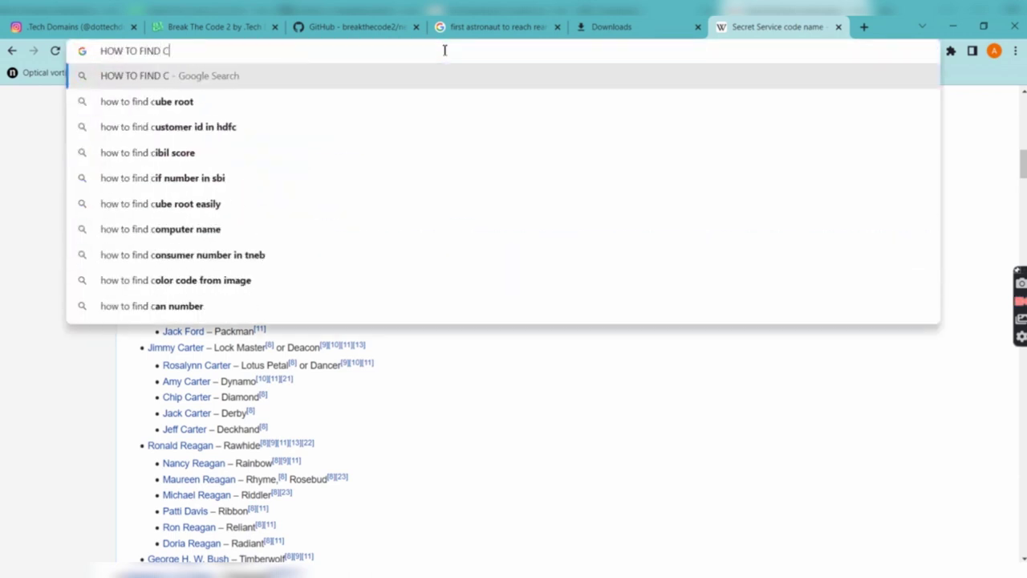
pyautogui.write('OOR')
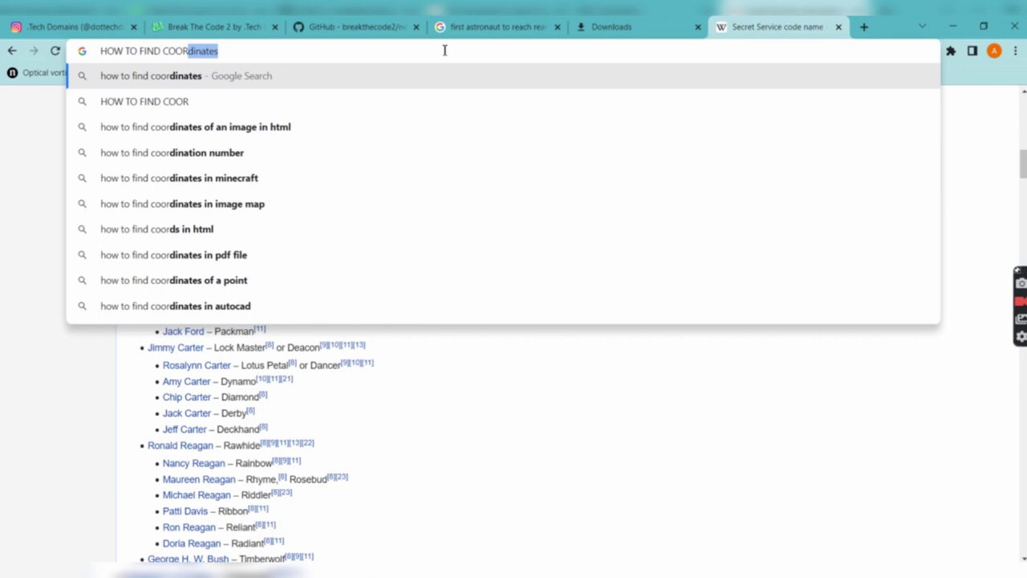
pyautogui.press('Right')
pyautogui.write('IN M')
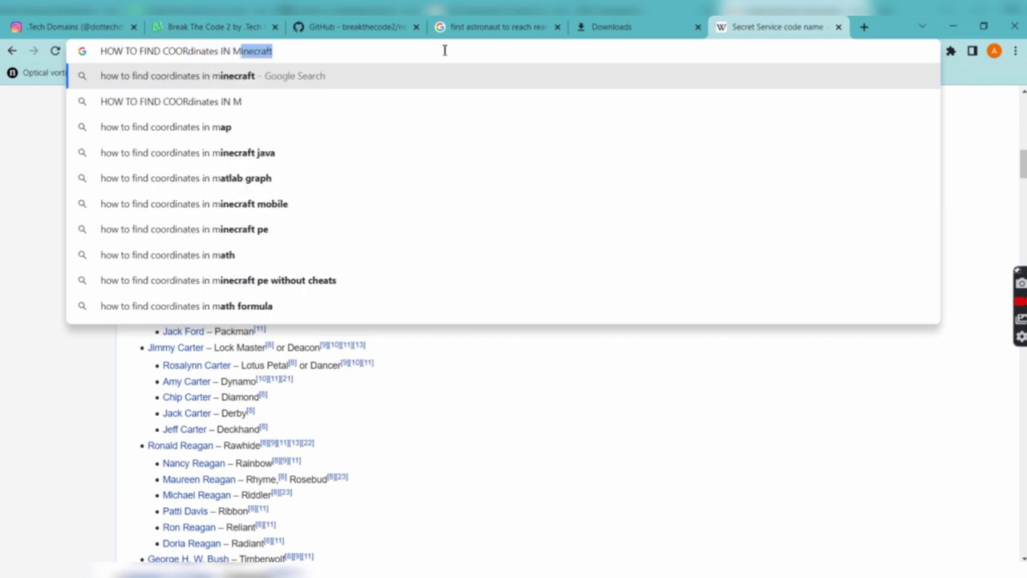
pyautogui.write('AP FORMA')
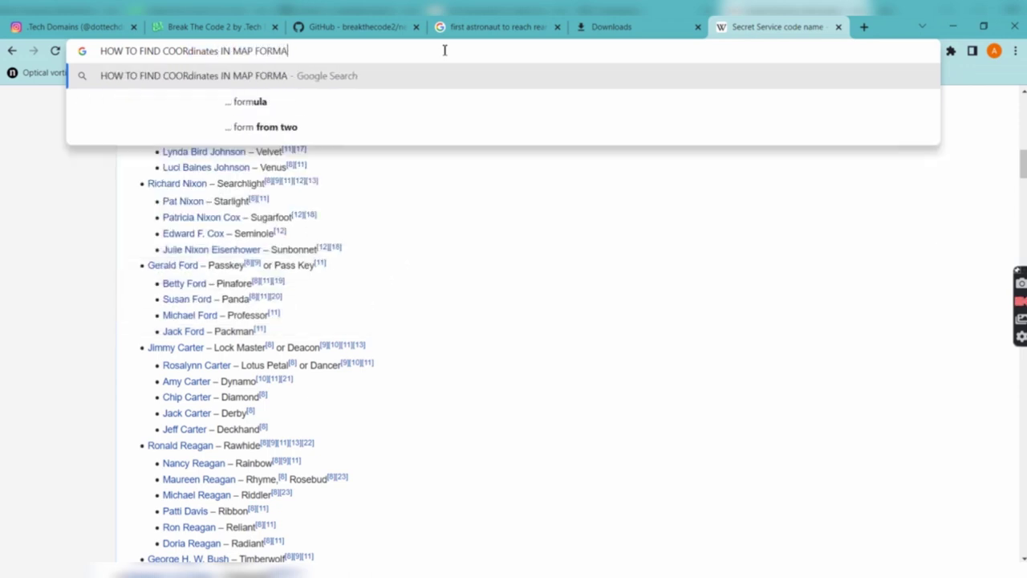
pyautogui.write('T')
pyautogui.press('Return')
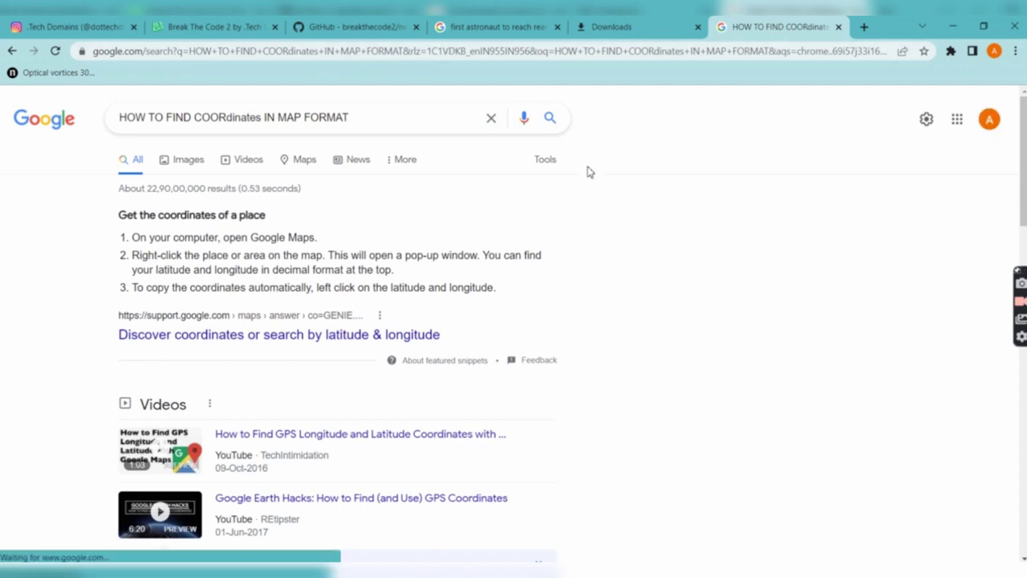
pyautogui.scroll(-2, 517, 209)
pyautogui.scroll(-1, 516, 211)
pyautogui.scroll(-2, 514, 211)
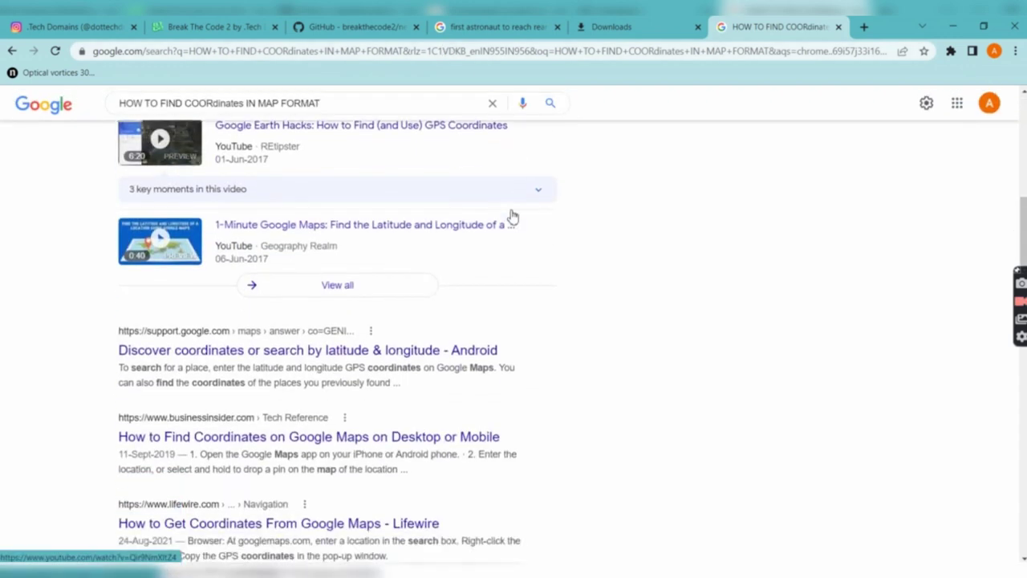
pyautogui.scroll(-1, 510, 224)
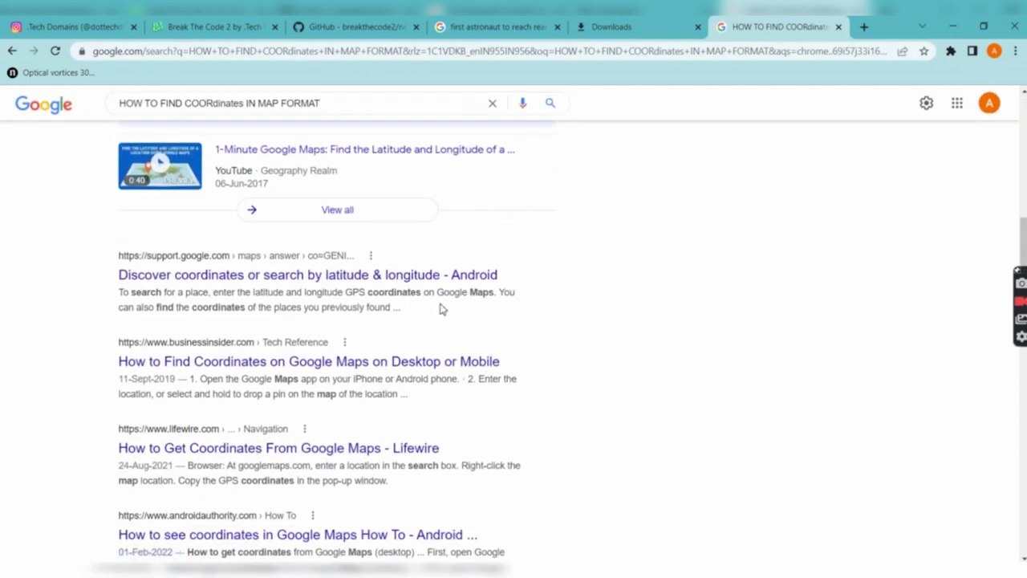
# Read the DMS example in the Discover coordinates help article, then go back to the Break The Code tab.
pyautogui.click(497, 277)
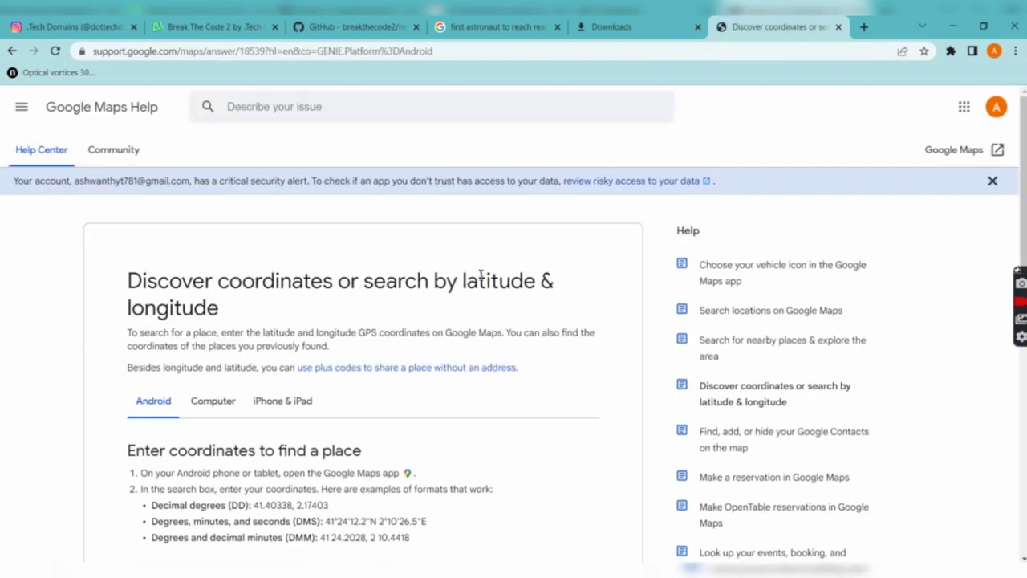
pyautogui.scroll(-3, 481, 277)
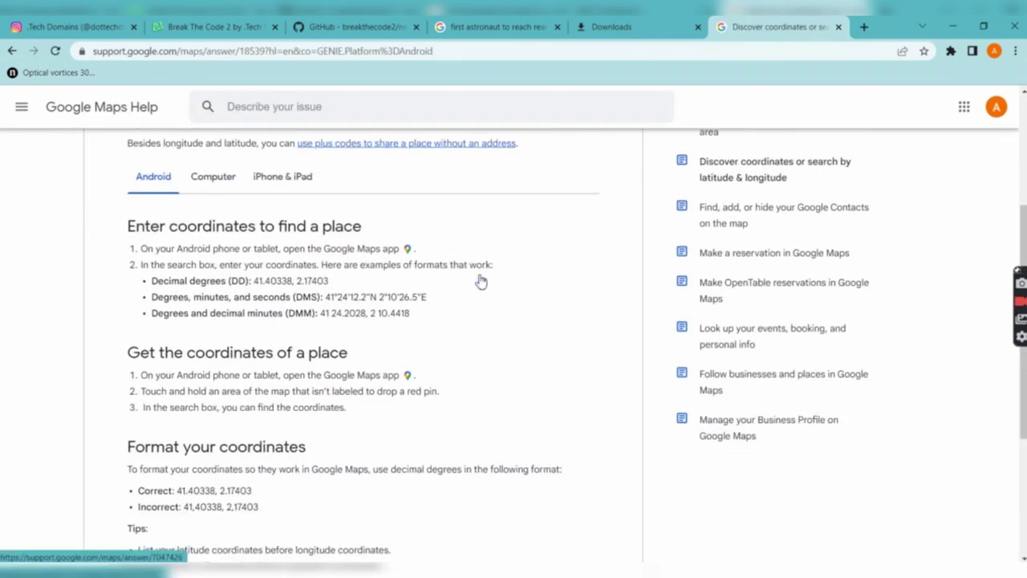
pyautogui.moveTo(327, 297); pyautogui.dragTo(401, 297)
pyautogui.click(384, 297)
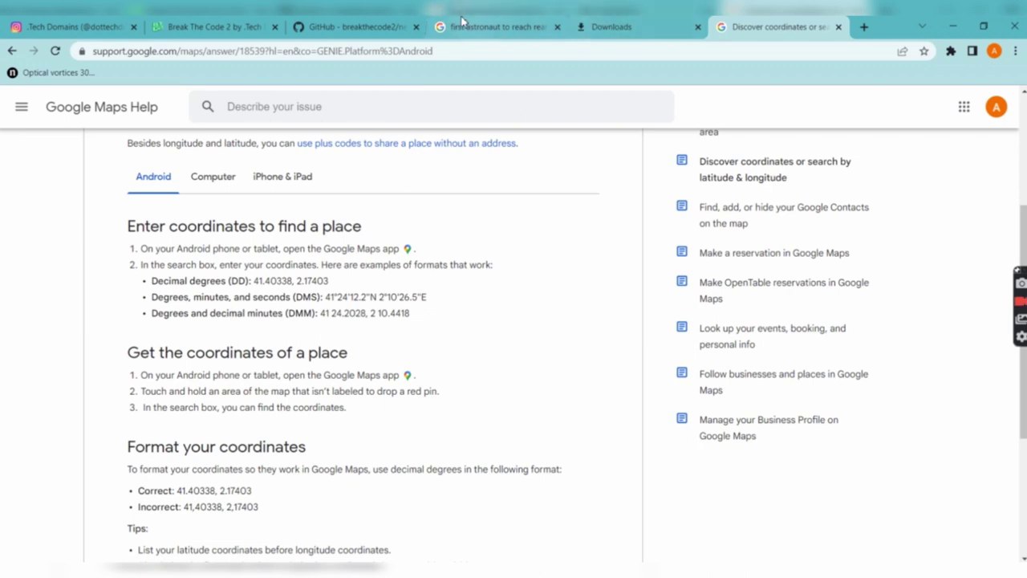
pyautogui.click(240, 26)
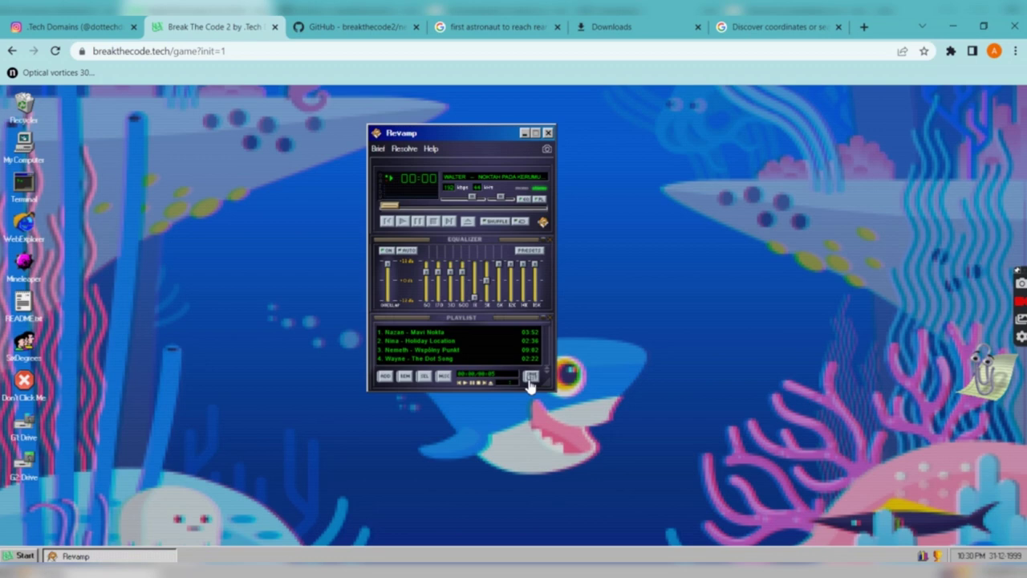
# Open Revamp-Playlist from Downloads > BREAK THE CODE 2 > BREAK THE CODE 2 in File Explorer.
pyautogui.click(189, 572)
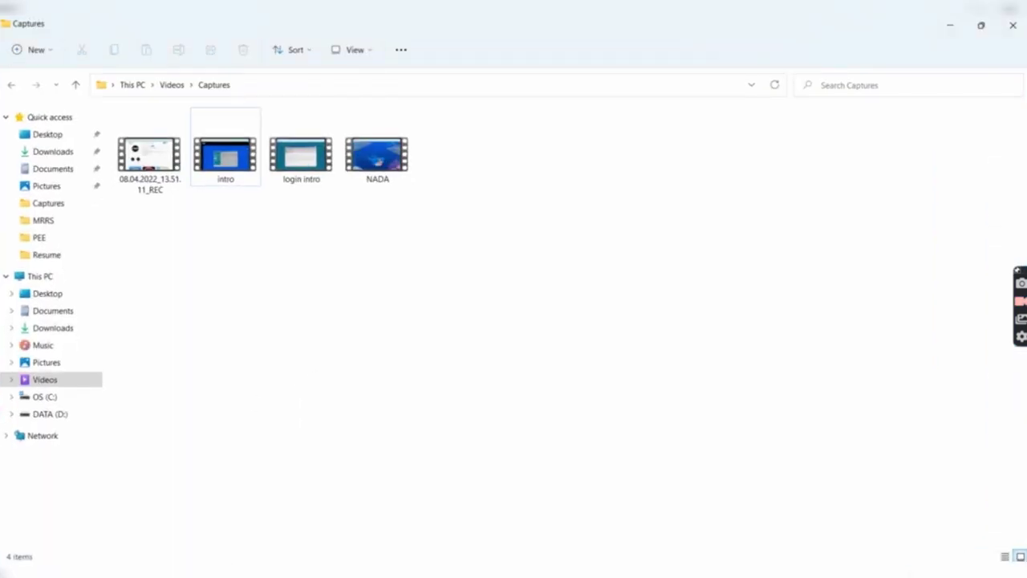
pyautogui.click(53, 327)
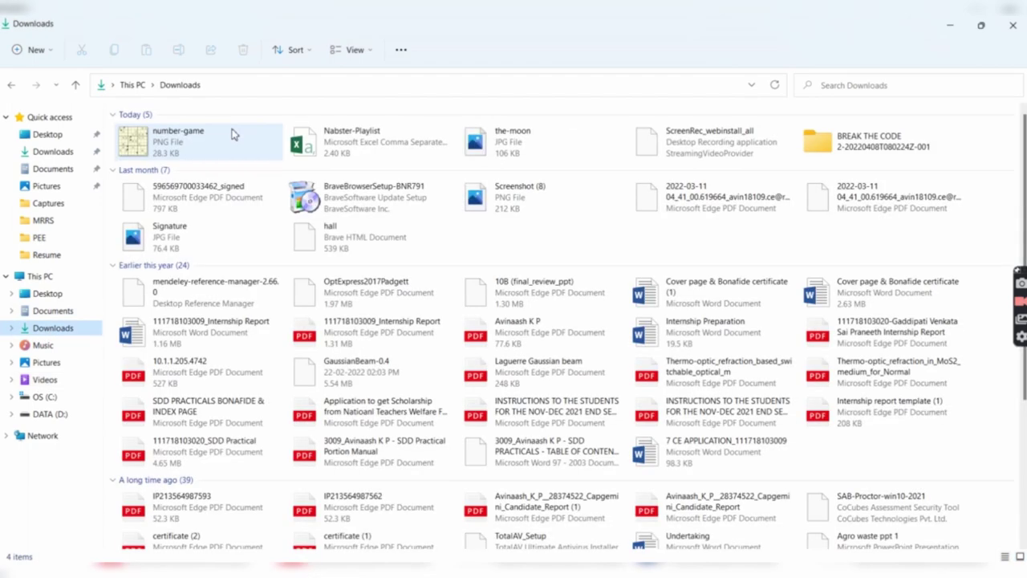
pyautogui.doubleClick(867, 142)
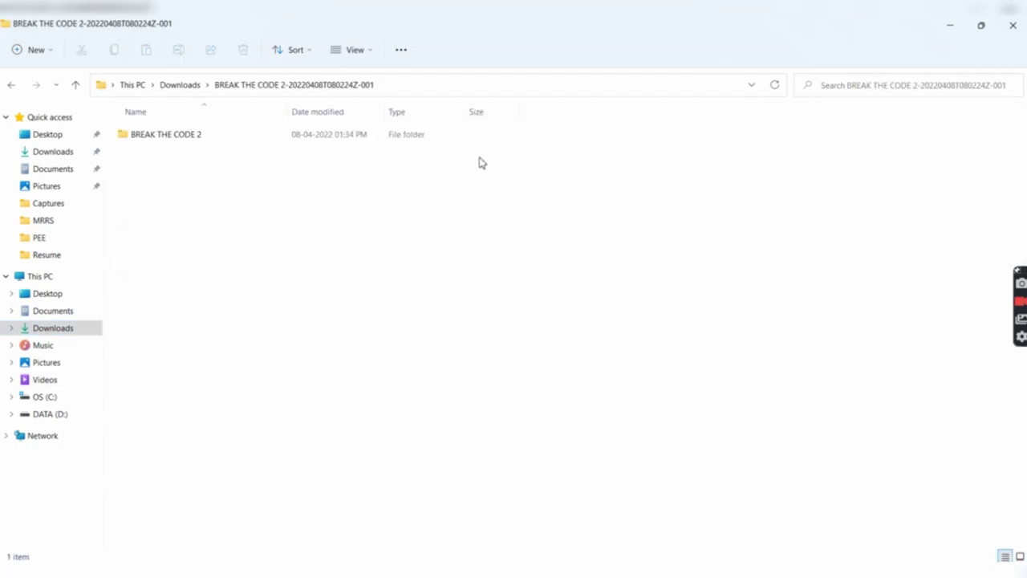
pyautogui.doubleClick(330, 143)
pyautogui.doubleClick(192, 172)
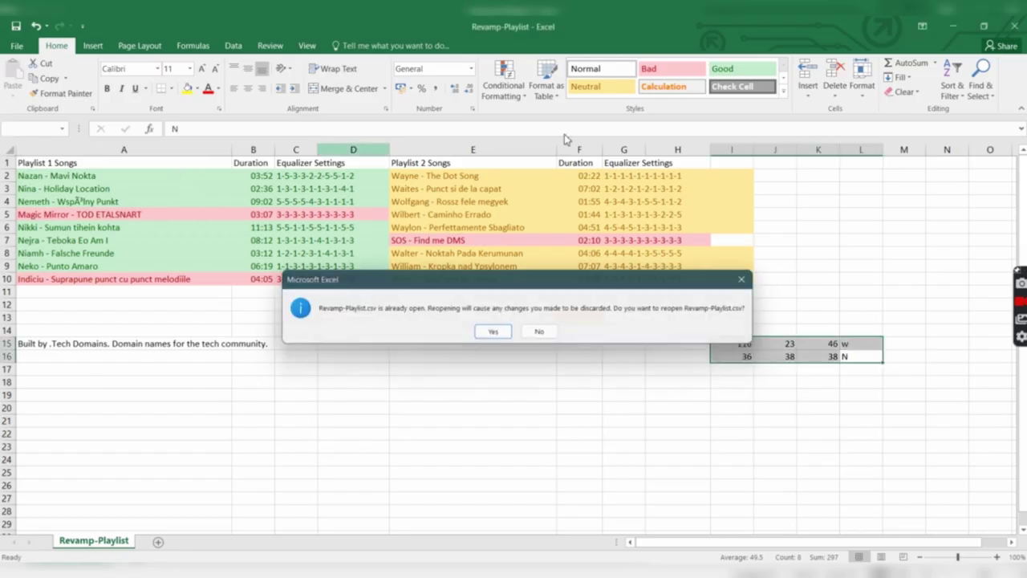
# Keep the open workbook and inspect the Magic Mirror equalizer settings in the playlist.
pyautogui.click(543, 333)
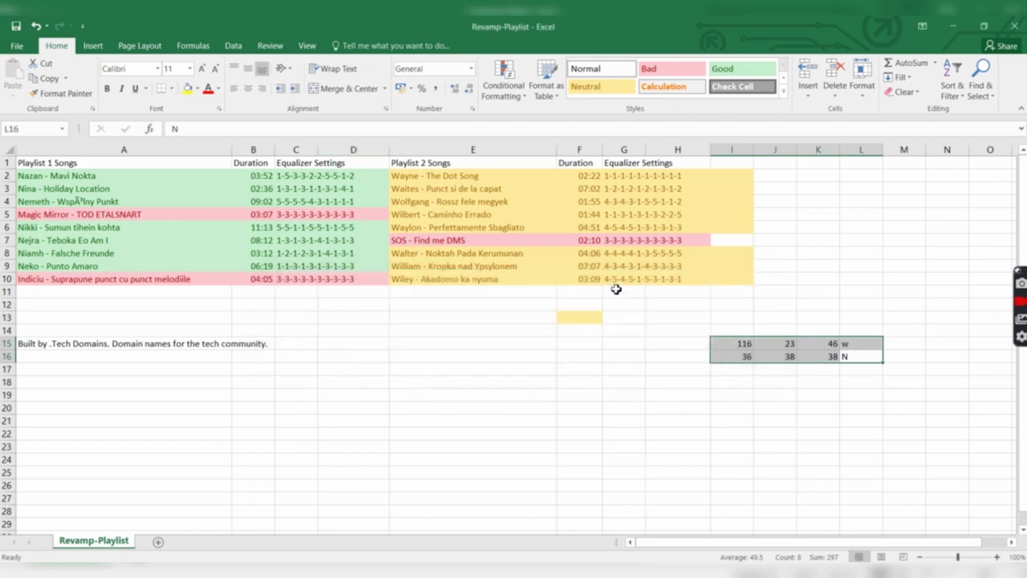
pyautogui.click(536, 318)
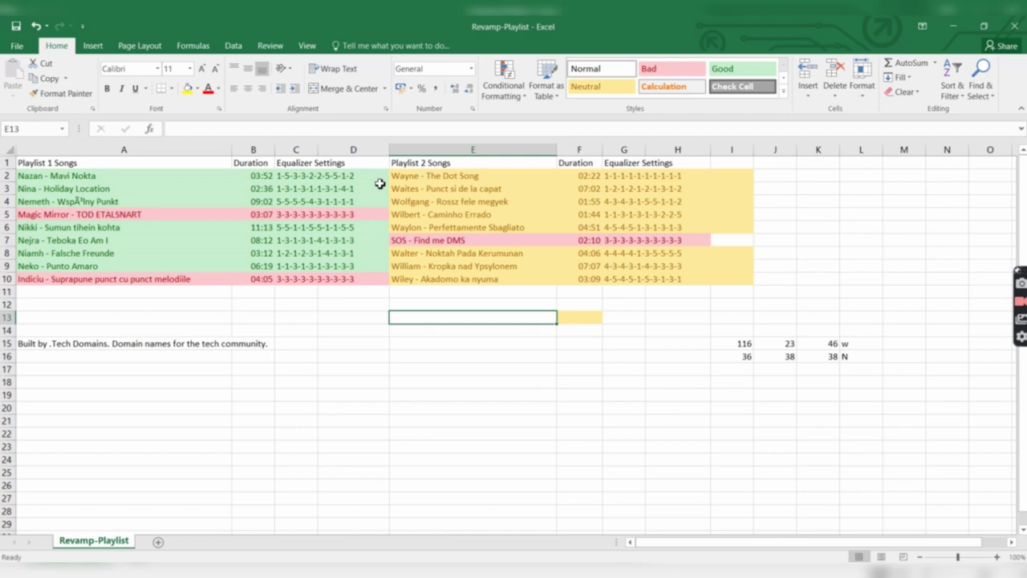
pyautogui.click(354, 215)
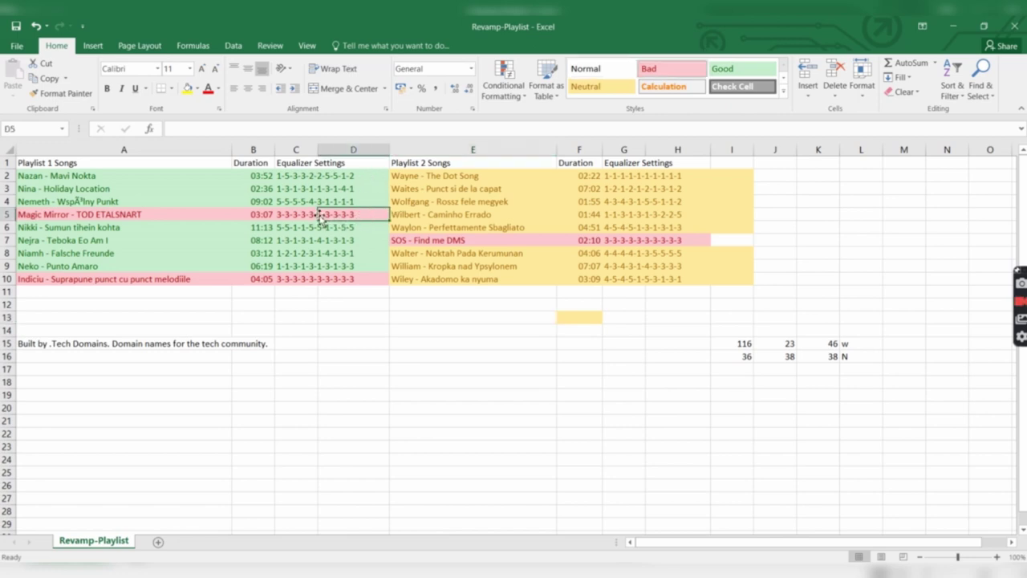
pyautogui.click(286, 214)
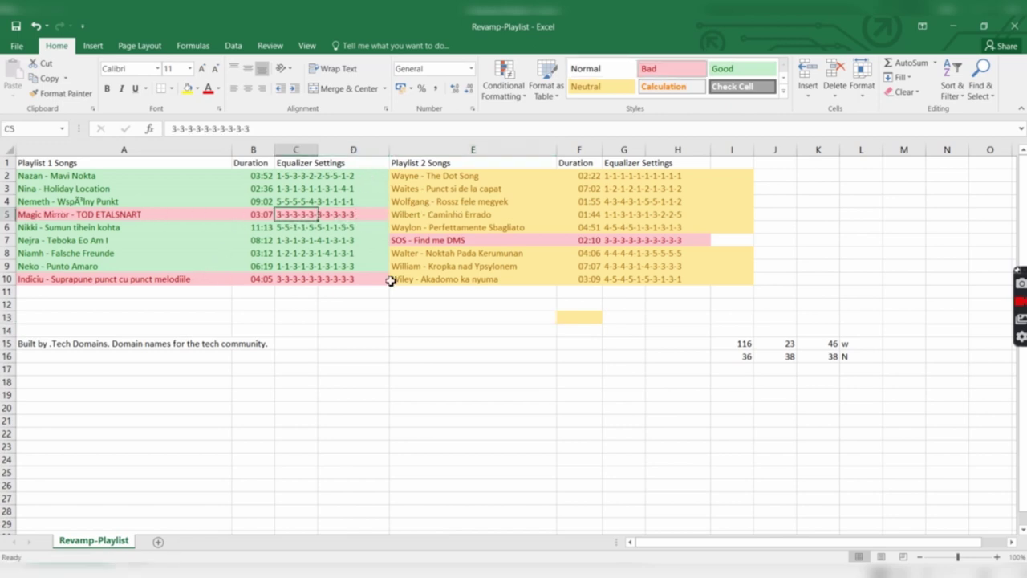
pyautogui.click(844, 239)
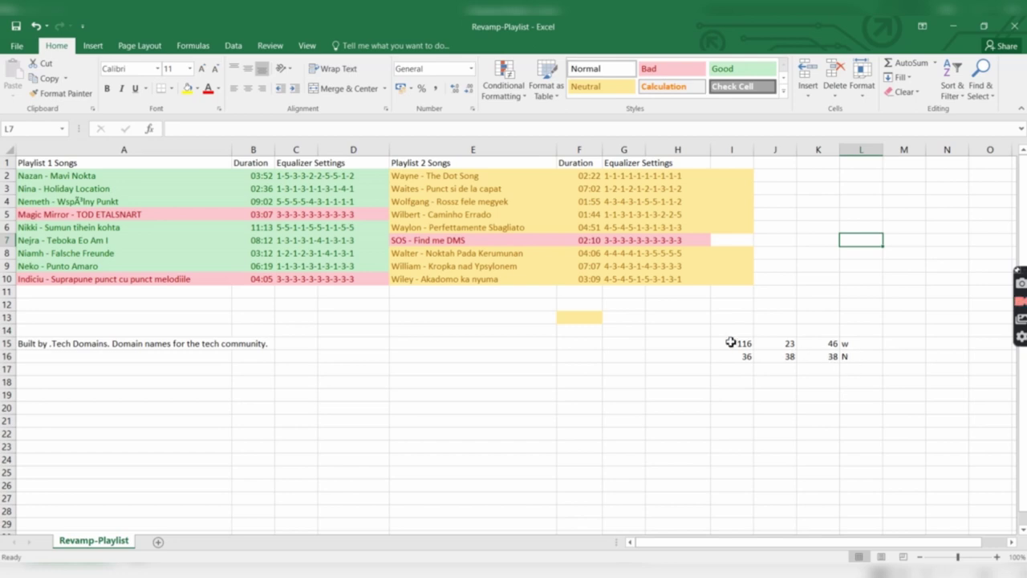
# Select the decoded coordinates 36 38 38 N, 116 23 46 W, then close Excel.
pyautogui.moveTo(729, 342); pyautogui.dragTo(863, 358)
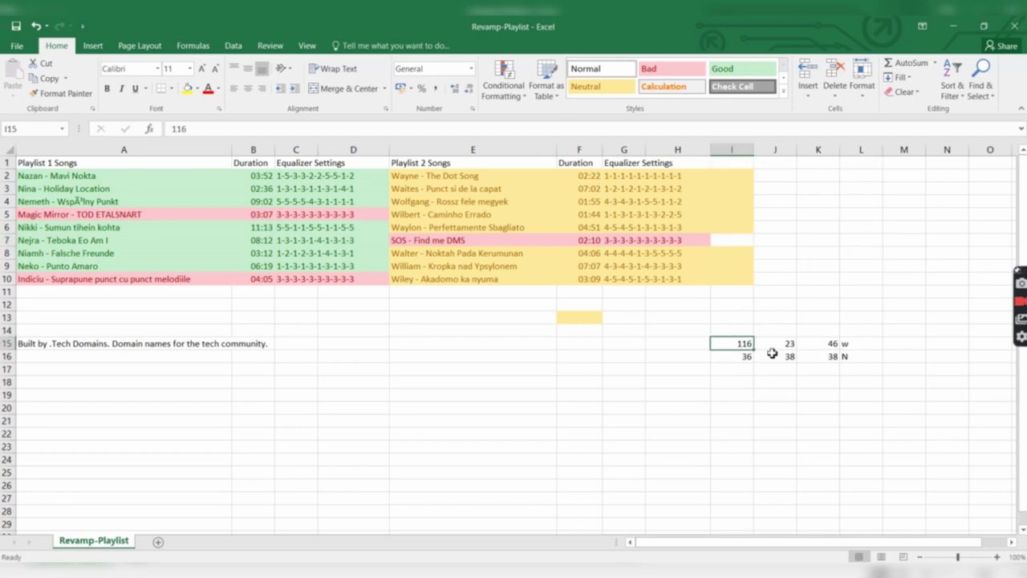
pyautogui.click(860, 356)
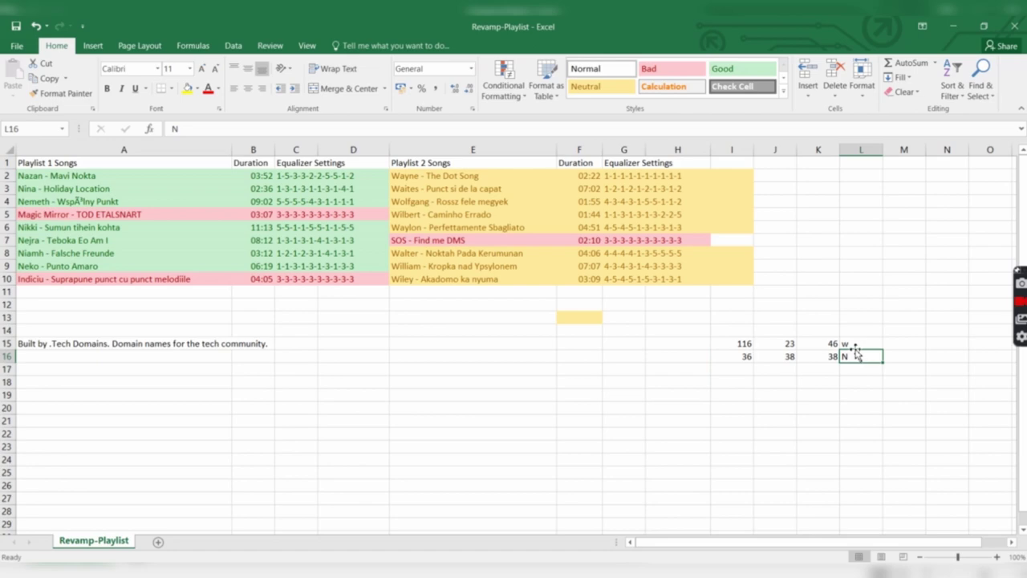
pyautogui.click(953, 27)
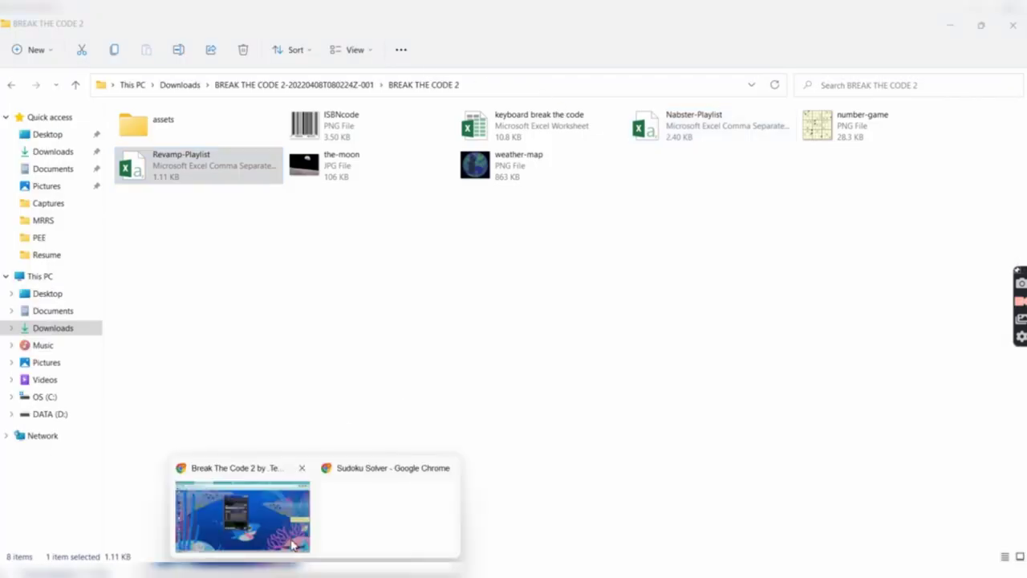
# Return to Chrome, close the Downloads tab, and search 'google maps' to open Google Maps.
pyautogui.click(293, 526)
pyautogui.click(697, 26)
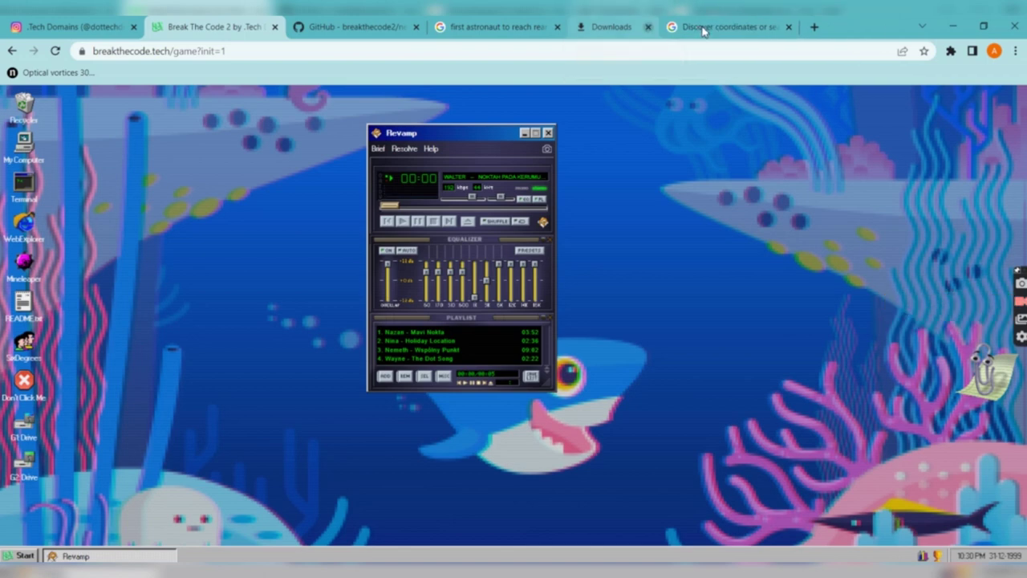
pyautogui.click(626, 26)
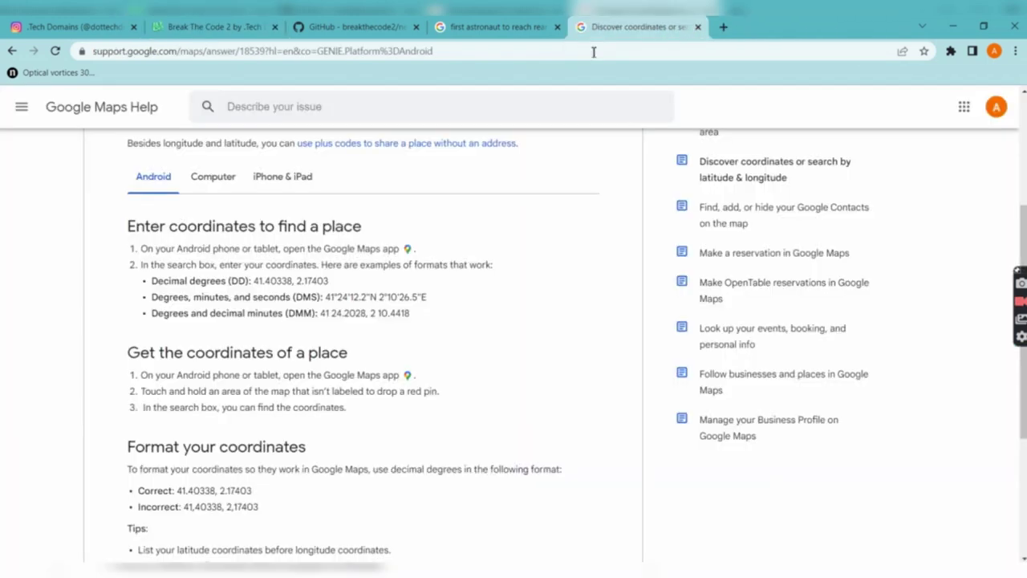
pyautogui.click(351, 52)
pyautogui.write('GOOGLE')
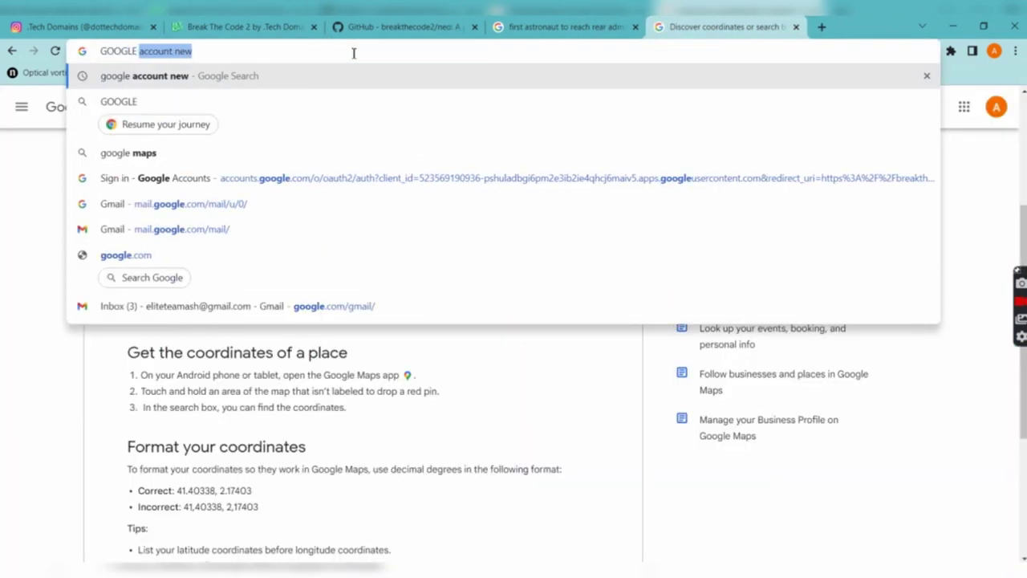
pyautogui.write(' MAPS')
pyautogui.press('Return')
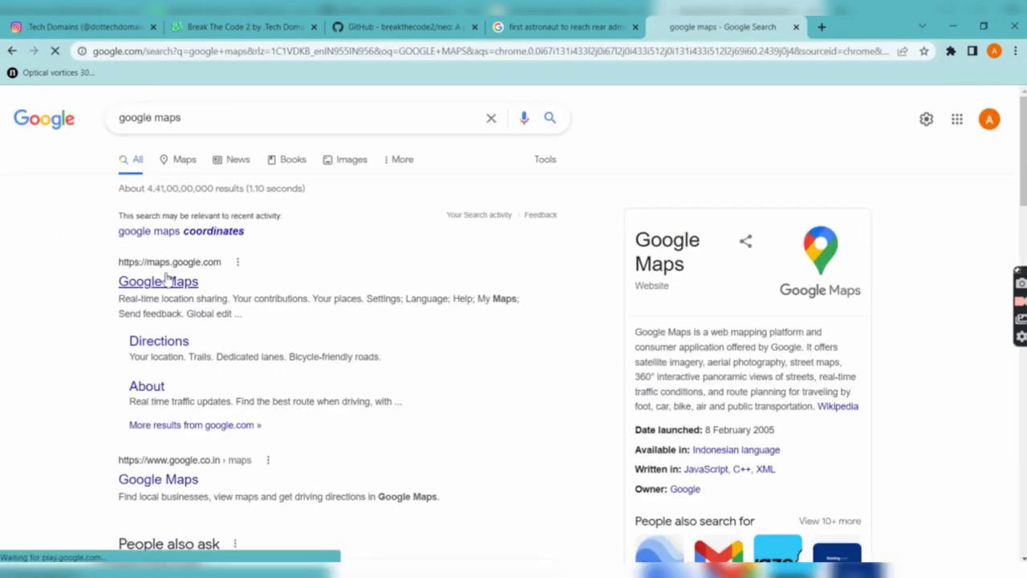
pyautogui.click(169, 281)
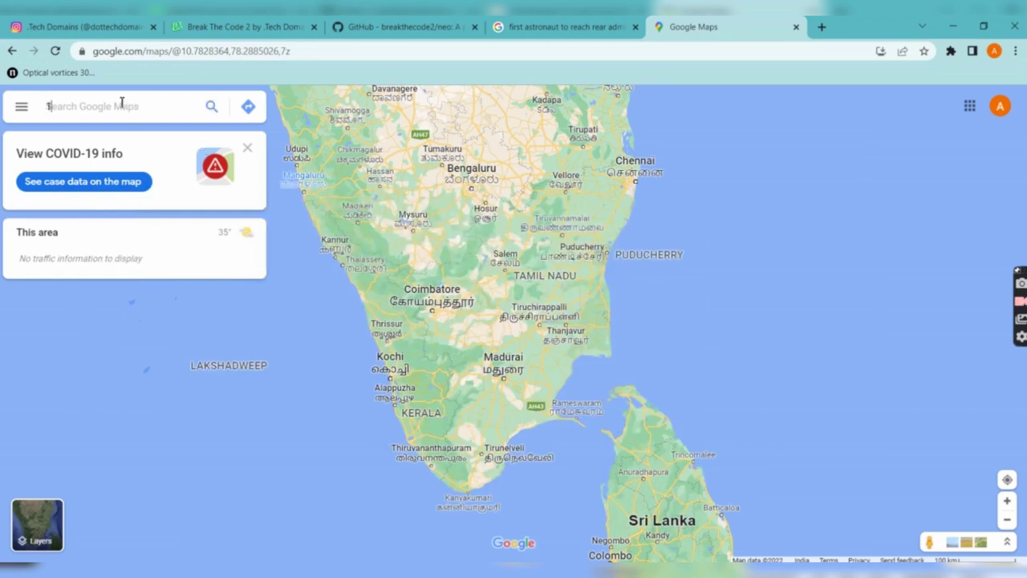
# Enter the decoded coordinates '16 23 46 w 36 38' into the Google Maps search box.
pyautogui.write('16 23')
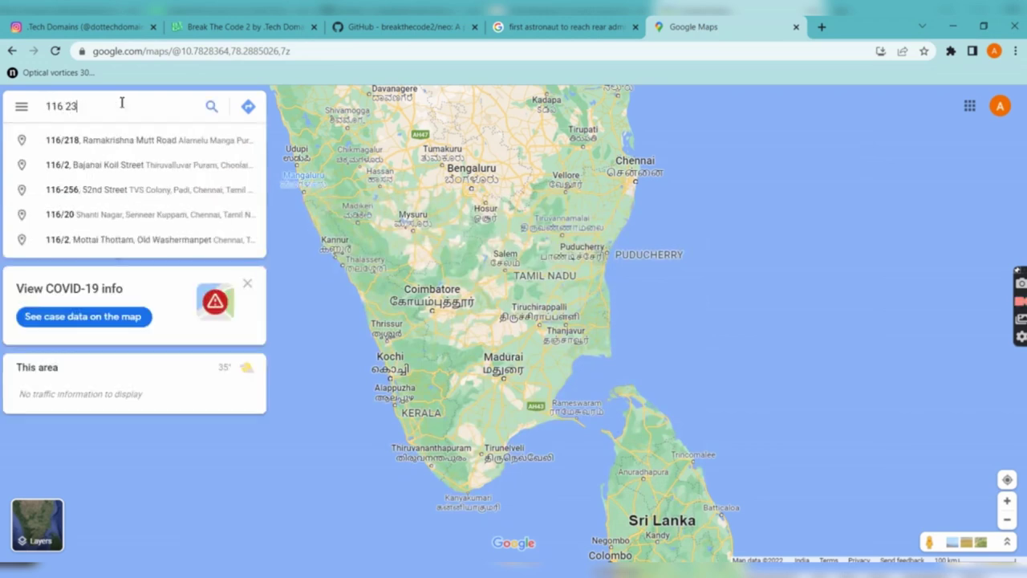
pyautogui.write(' 46')
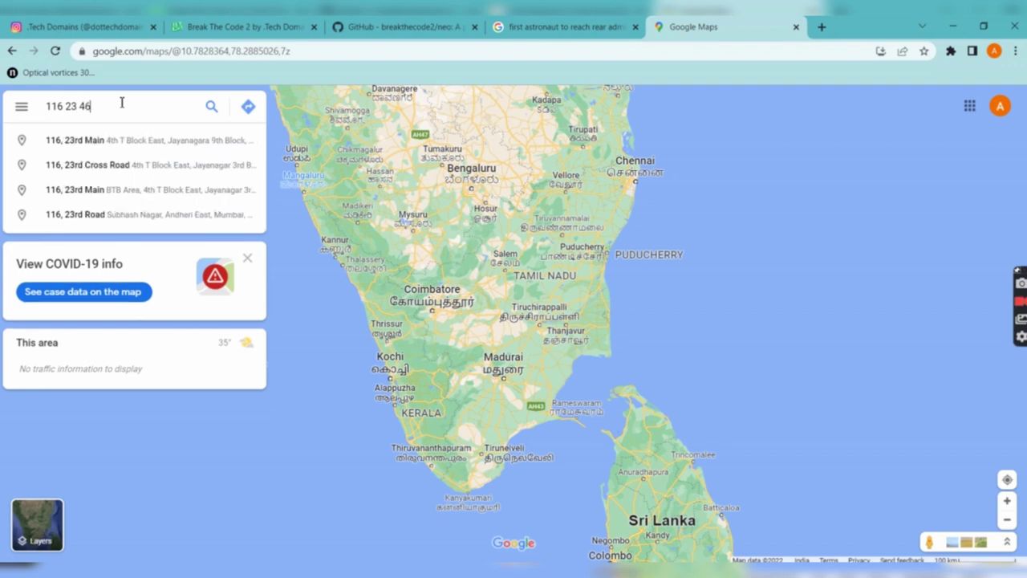
pyautogui.write(' w')
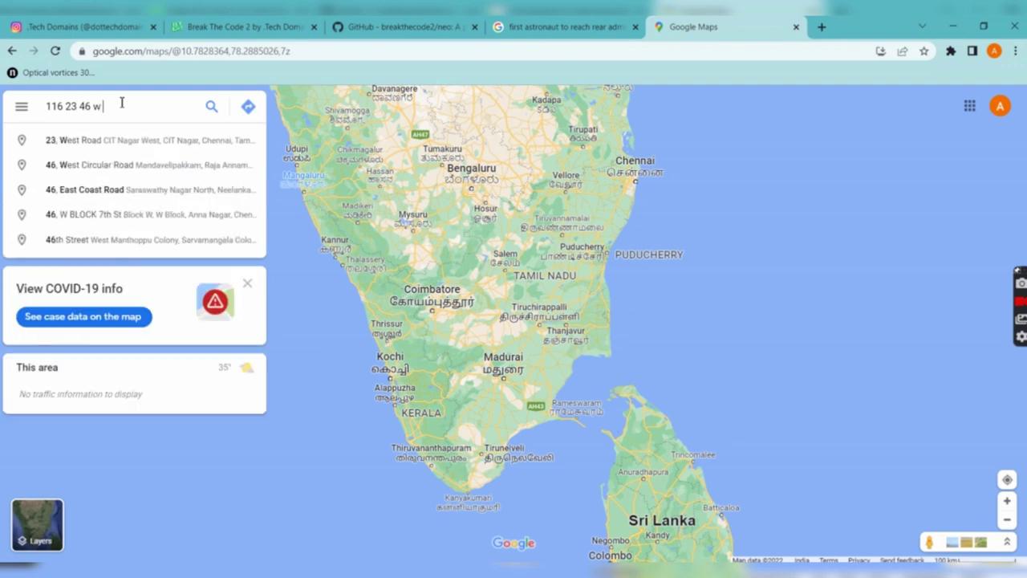
pyautogui.write(' 3')
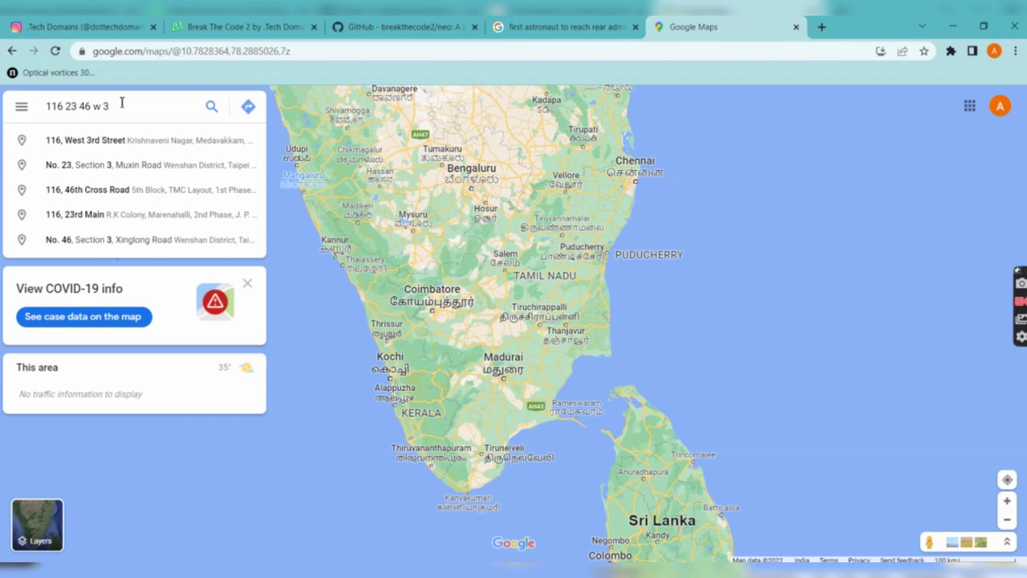
pyautogui.write('6 3')
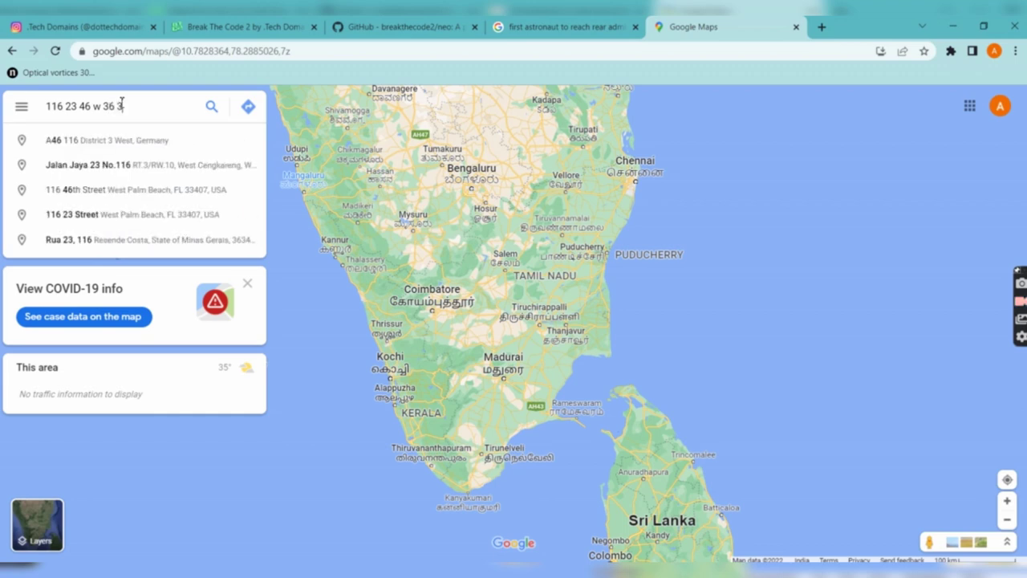
pyautogui.write('8 38 n')
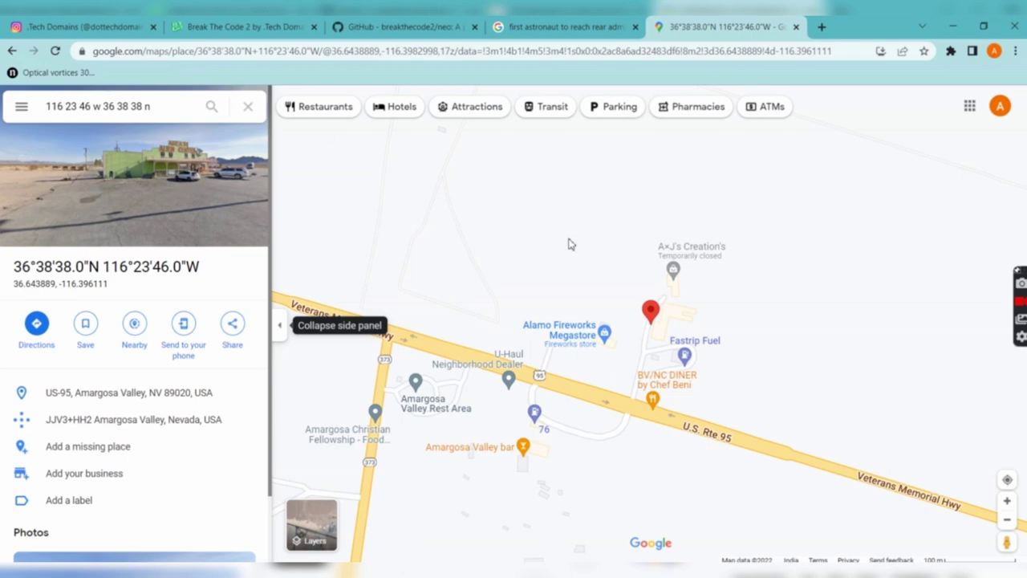
# Zoom the map out and back around the pinned Amargosa Valley, Nevada location.
pyautogui.scroll(-3, 570, 244)
pyautogui.scroll(-2, 570, 244)
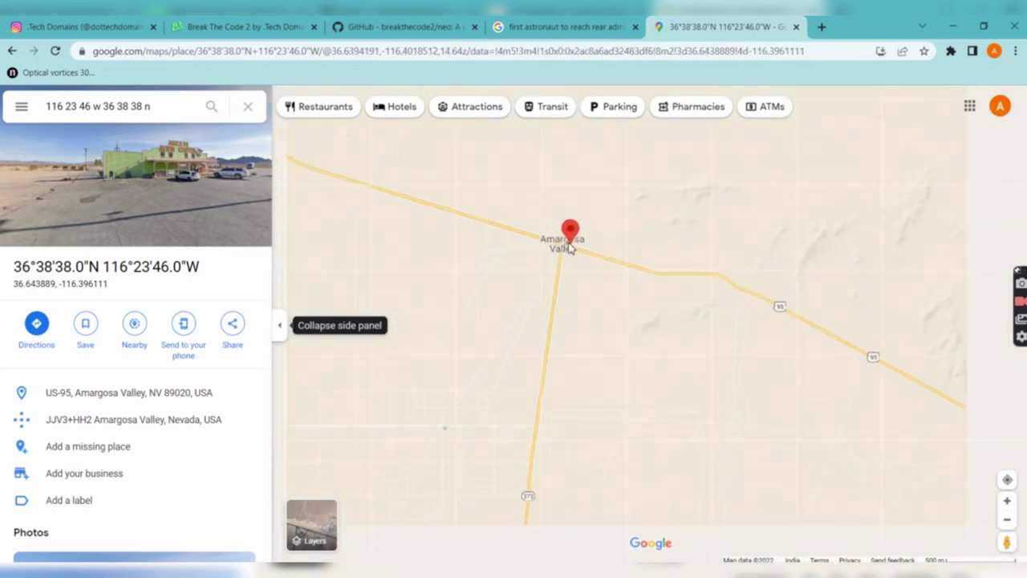
pyautogui.scroll(-3, 570, 247)
pyautogui.scroll(-1, 570, 248)
pyautogui.scroll(-2, 570, 247)
pyautogui.scroll(-1, 570, 247)
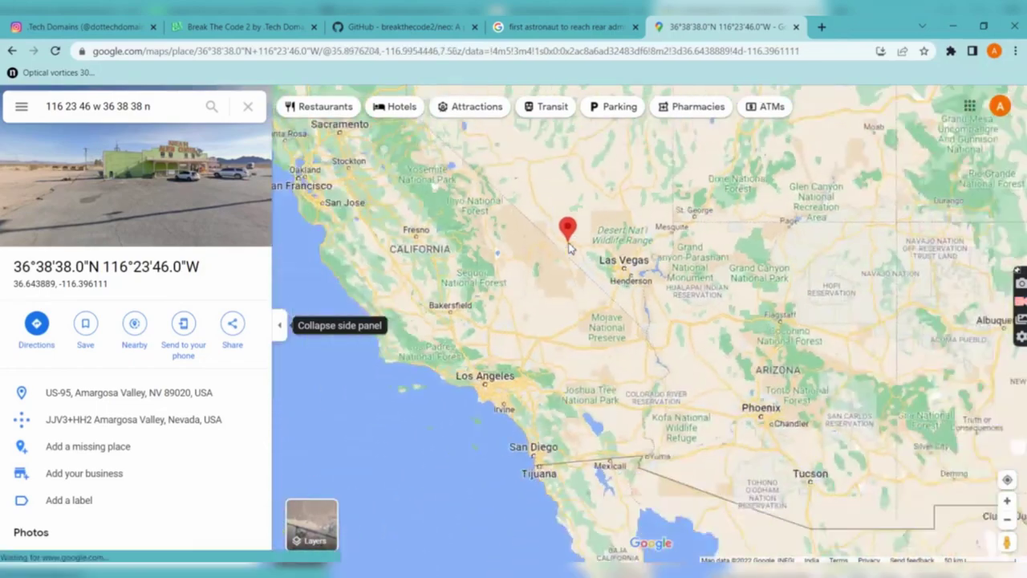
pyautogui.scroll(-1, 570, 248)
pyautogui.scroll(-1, 570, 247)
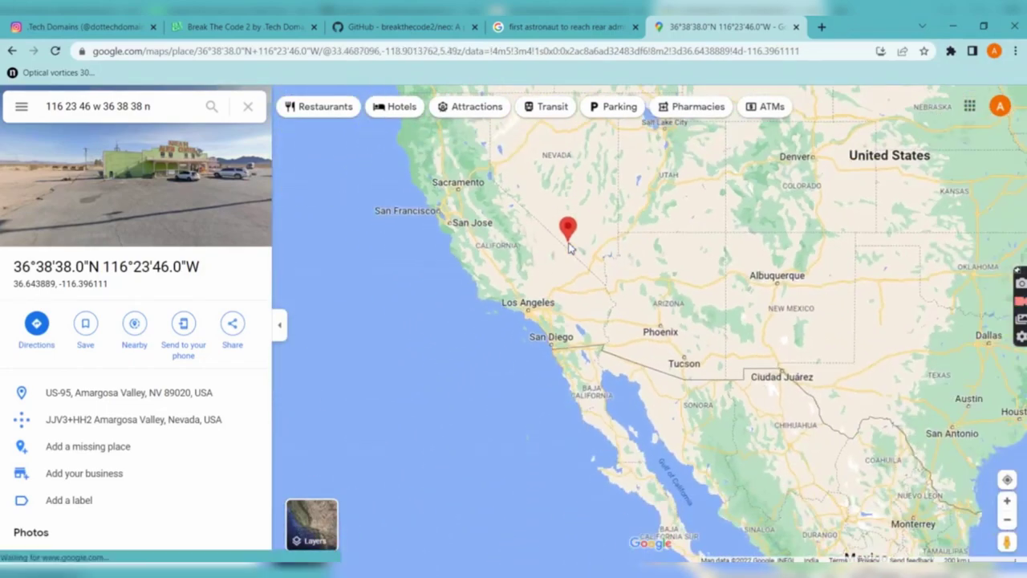
pyautogui.scroll(1, 568, 248)
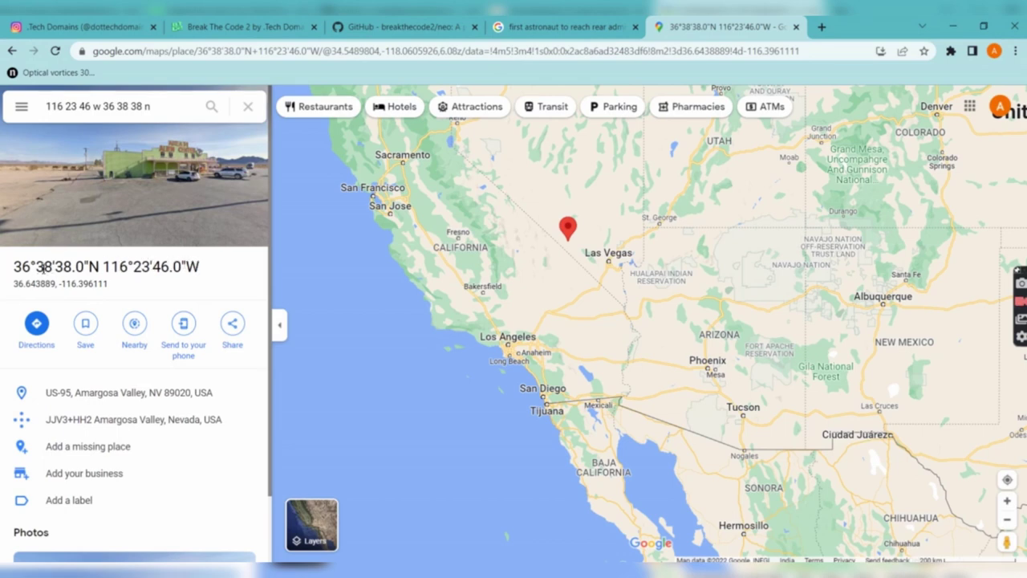
pyautogui.scroll(-1, 595, 267)
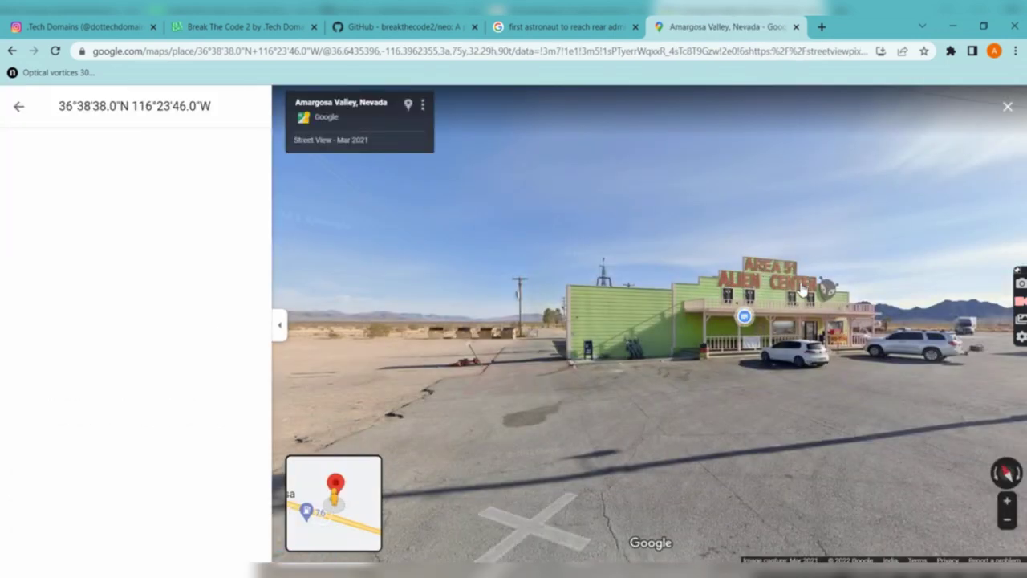
# Close the Street View tab and submit 'area51' as the Revamp mission answer.
pyautogui.click(797, 26)
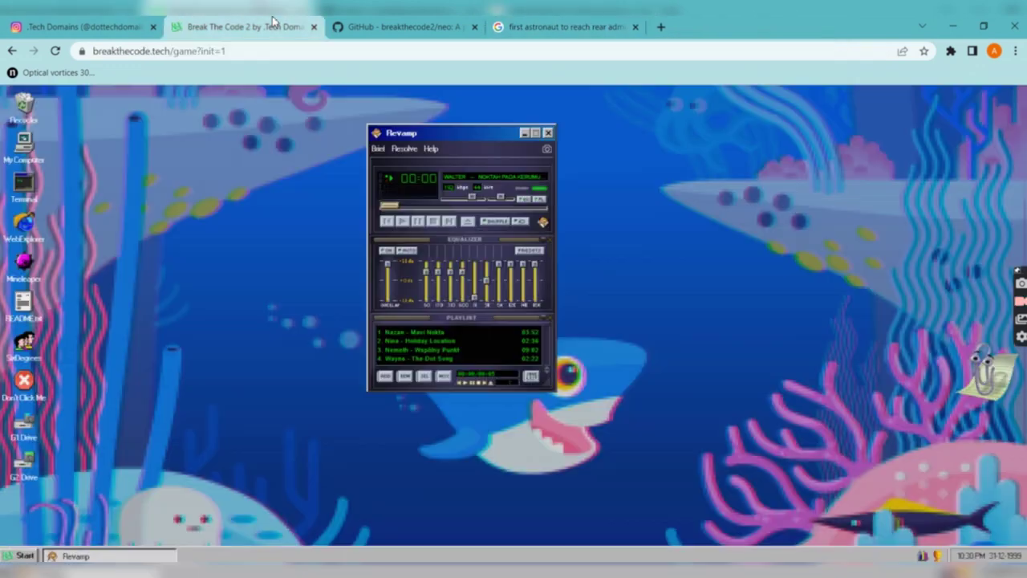
pyautogui.click(277, 24)
pyautogui.click(404, 149)
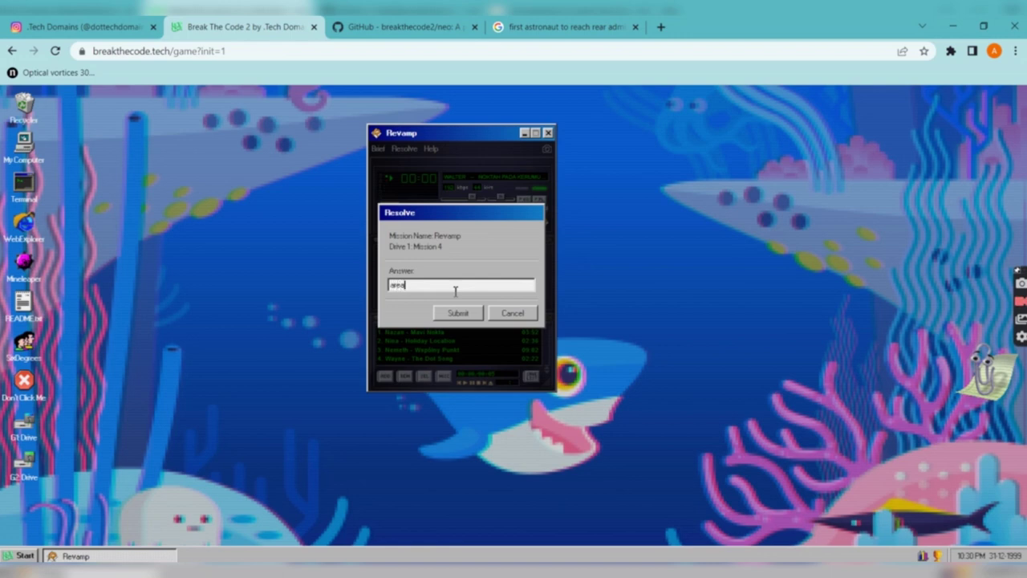
pyautogui.press('Return')
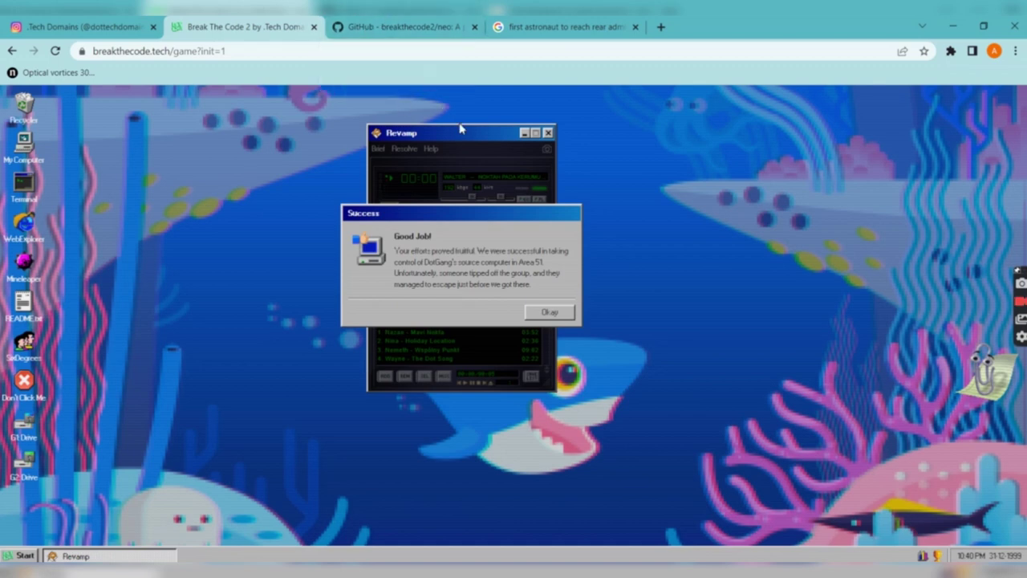
# Dismiss the 'Good Job!' success message to reveal the Drive 1 share card.
pyautogui.click(550, 313)
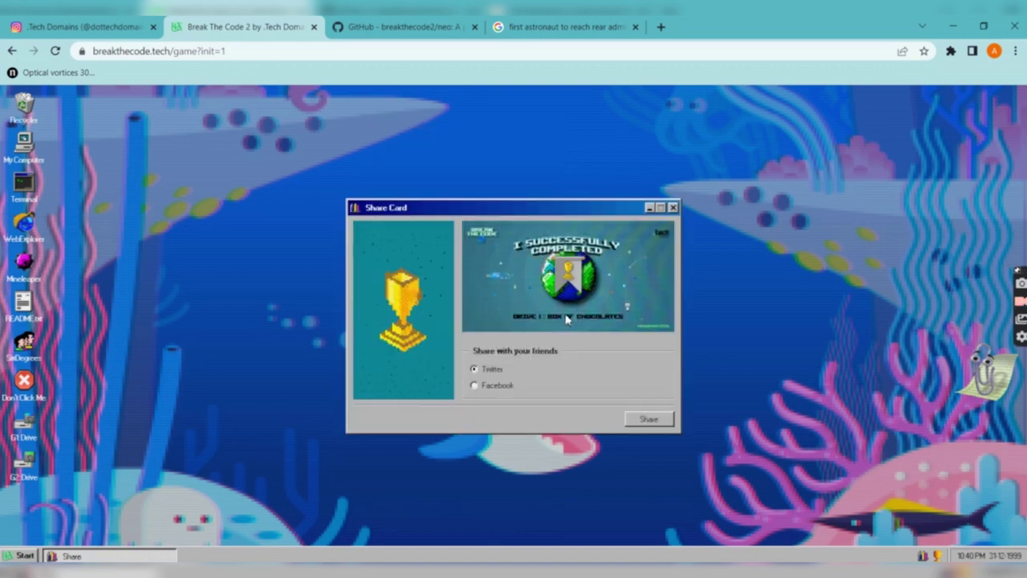